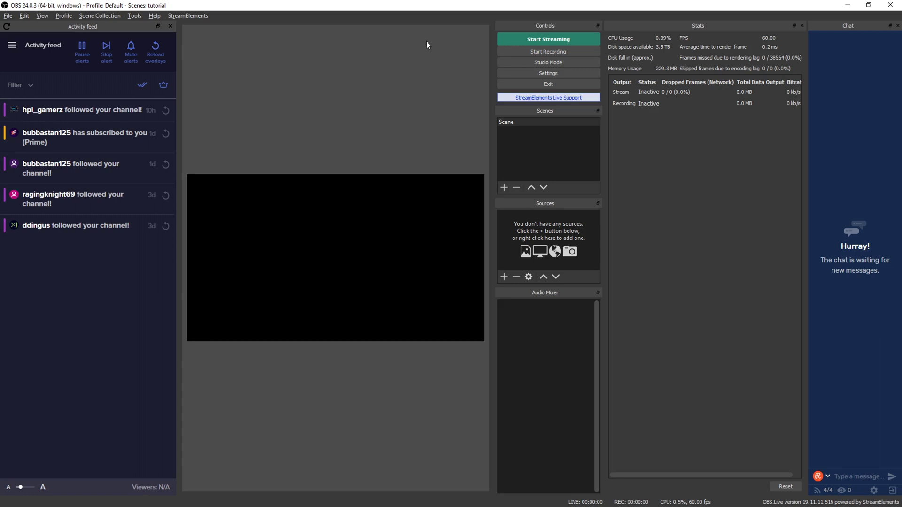
Step: Add a Display Capture source to the scene from the Sources panel, then deselect it
{"action": "right_click", "coordinate": [534, 221]}
{"action": "mouse_move", "coordinate": [554, 226]}
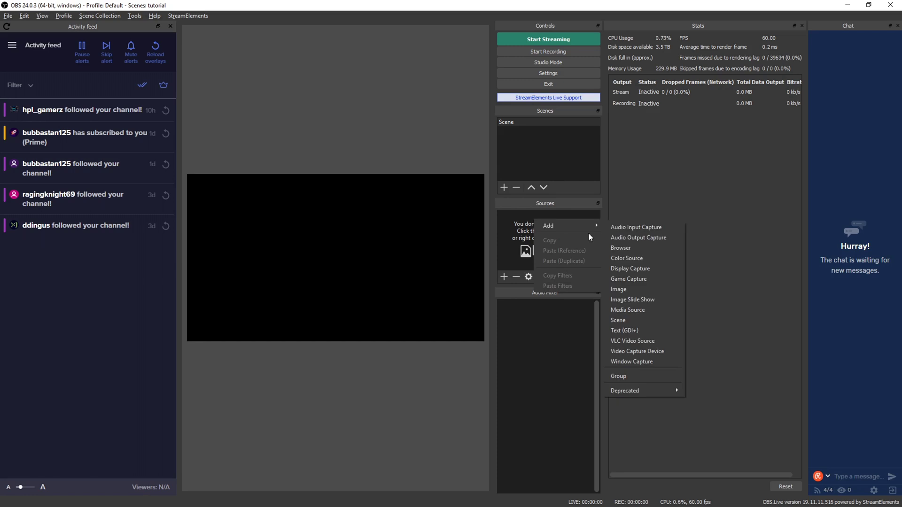
{"action": "left_click", "coordinate": [626, 271]}
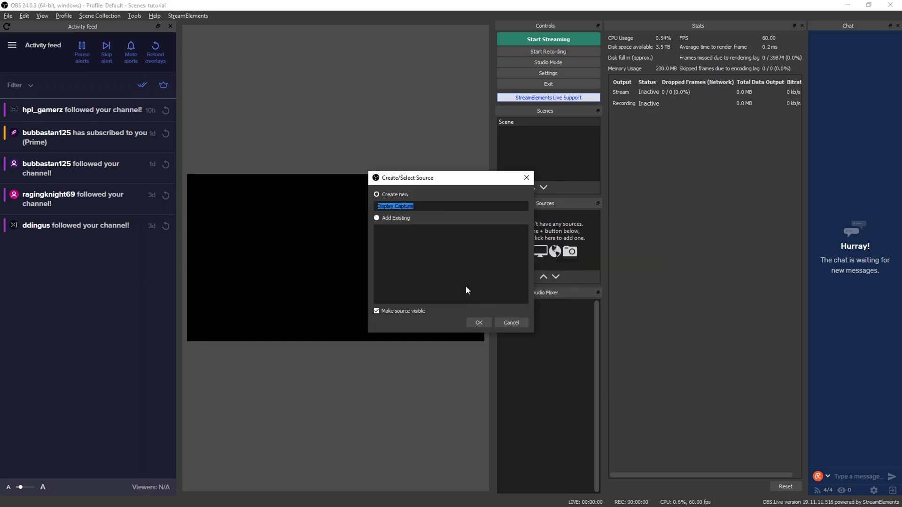
{"action": "left_click", "coordinate": [479, 322]}
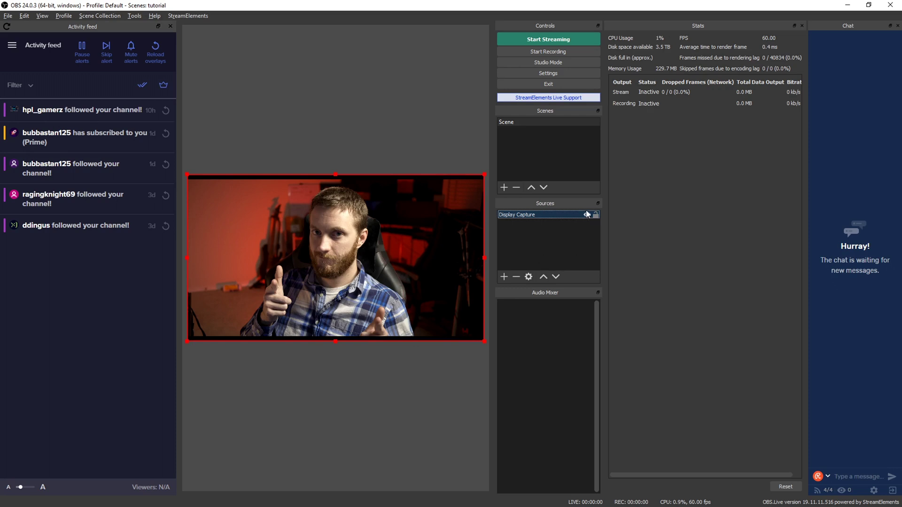
{"action": "left_click", "coordinate": [584, 235]}
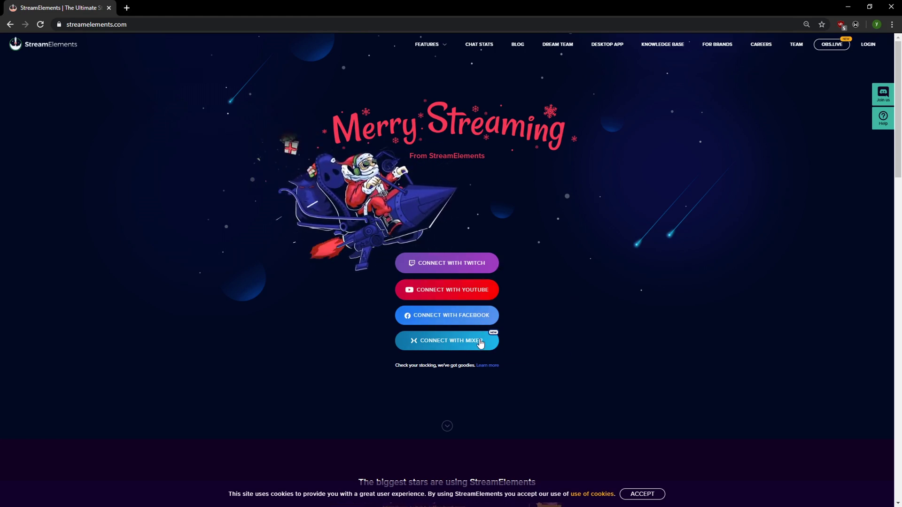
Step: Sign in to StreamElements with the Twitch account
{"action": "left_click", "coordinate": [470, 263]}
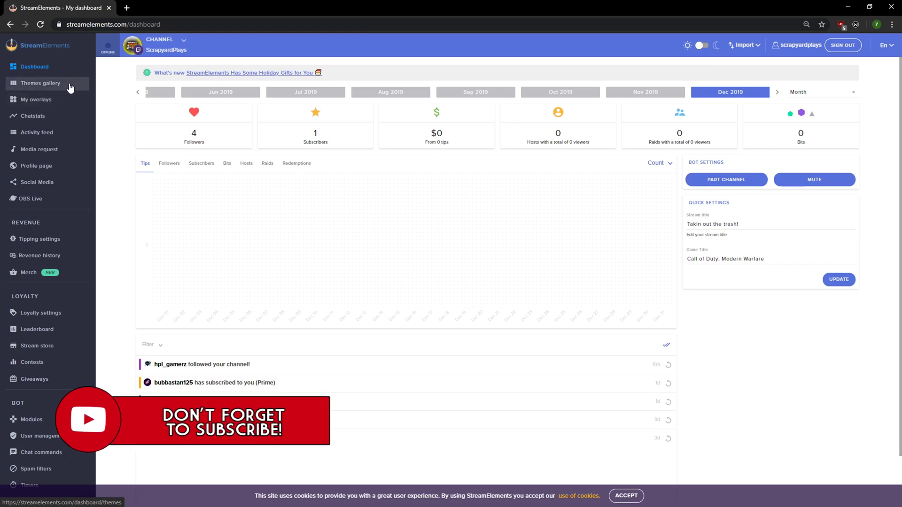
Step: Open the Themes gallery and preview the Force Field Animated Super Theme
{"action": "left_click", "coordinate": [70, 89]}
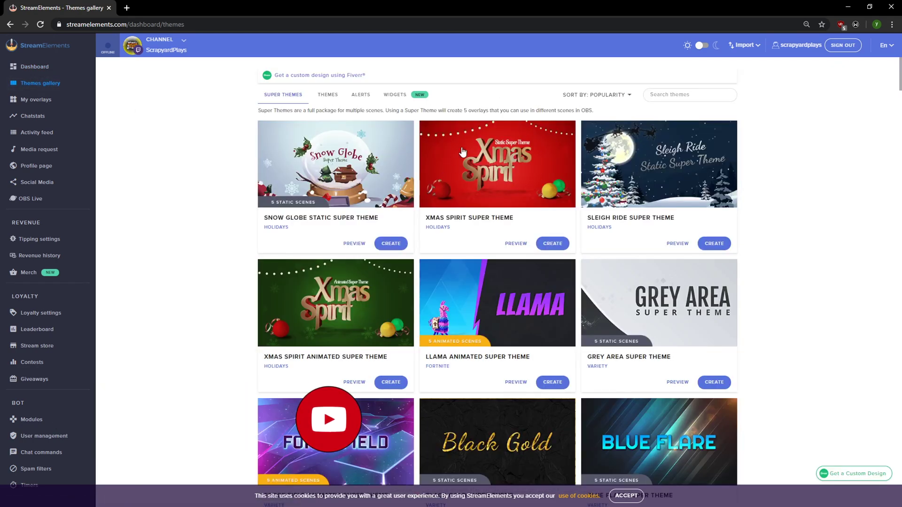
{"action": "scroll", "coordinate": [515, 165], "scroll_direction": "down", "scroll_amount": 3}
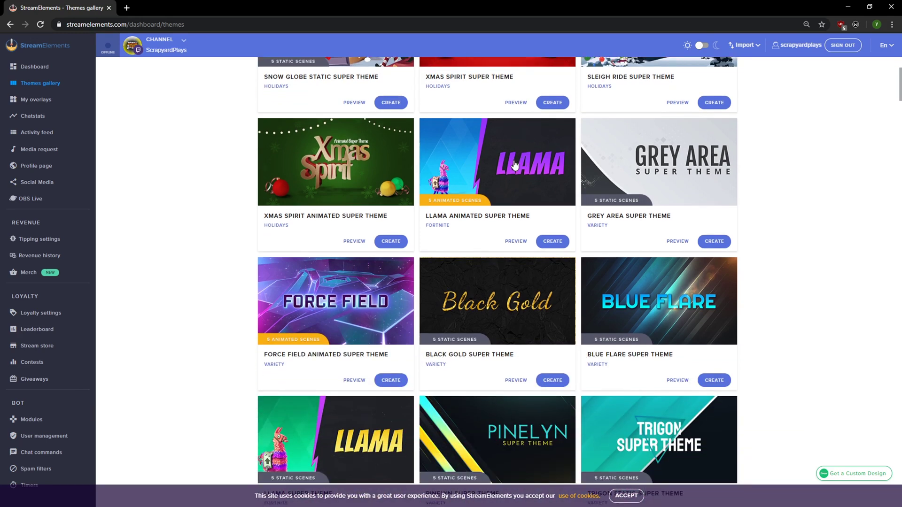
{"action": "scroll", "coordinate": [515, 165], "scroll_direction": "down", "scroll_amount": 1}
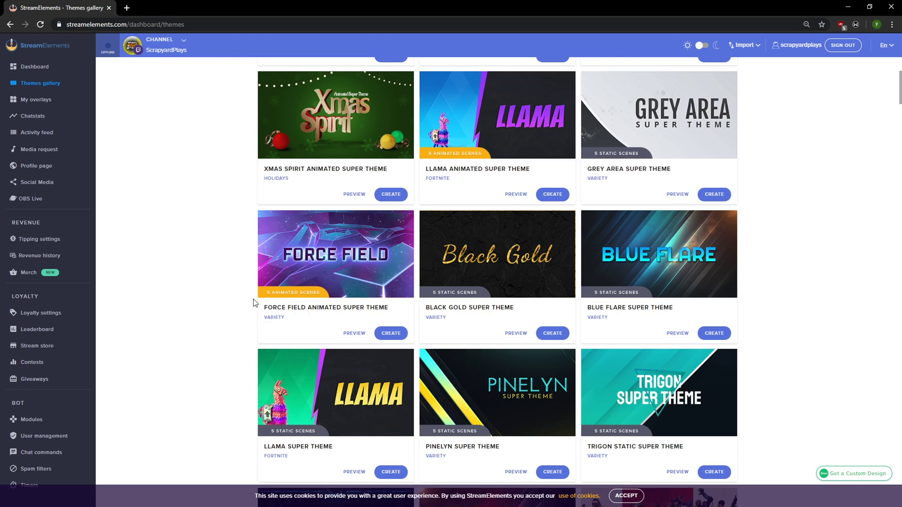
{"action": "left_click", "coordinate": [359, 269]}
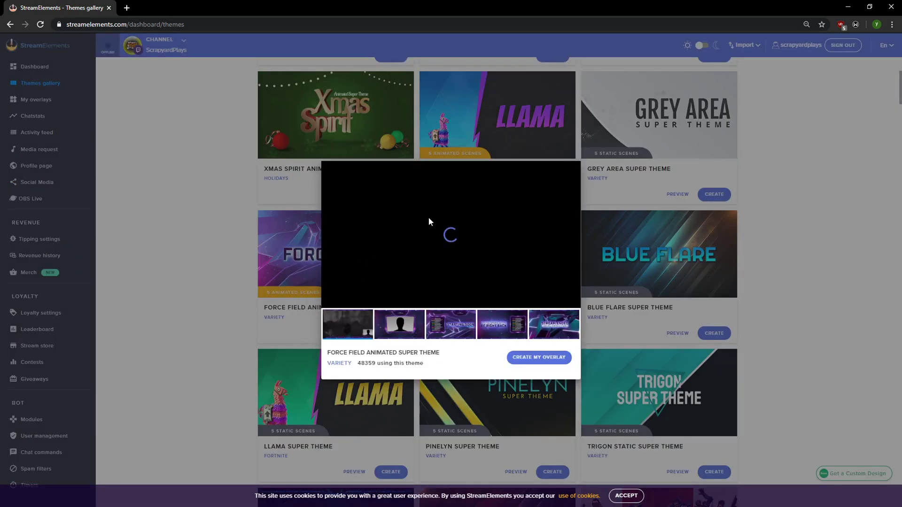
Step: Preview the theme's Starting Soon, Be Right Back and Stream Ended scenes
{"action": "left_click", "coordinate": [451, 325]}
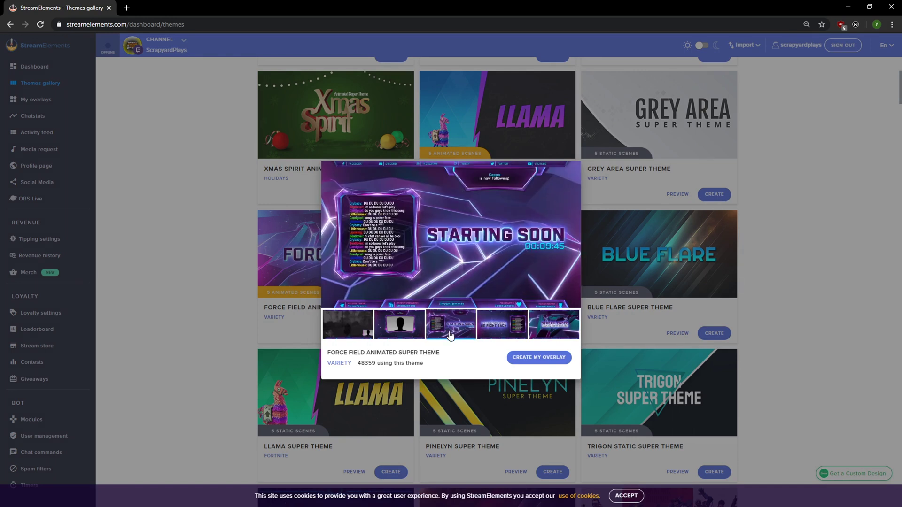
{"action": "left_click", "coordinate": [502, 324]}
{"action": "left_click", "coordinate": [536, 324]}
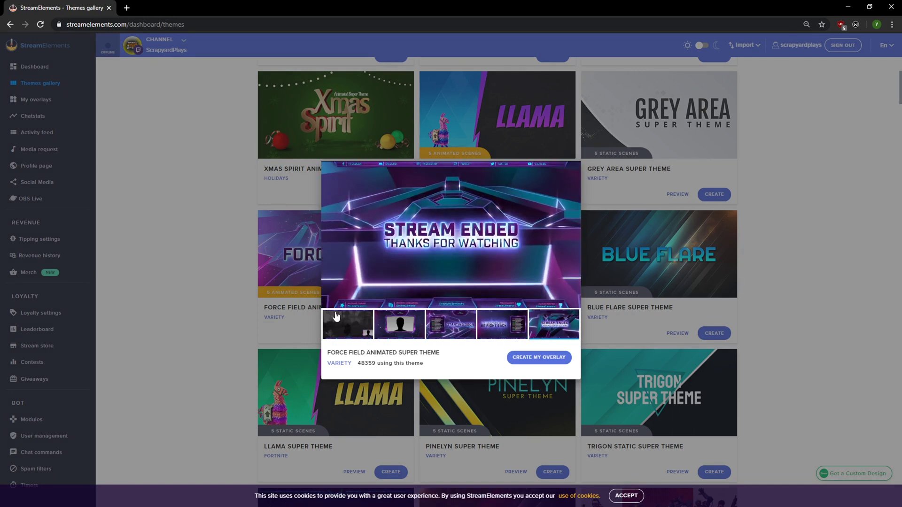
Step: Create an overlay named 'my overlay' from the Force Field theme
{"action": "left_click", "coordinate": [539, 358]}
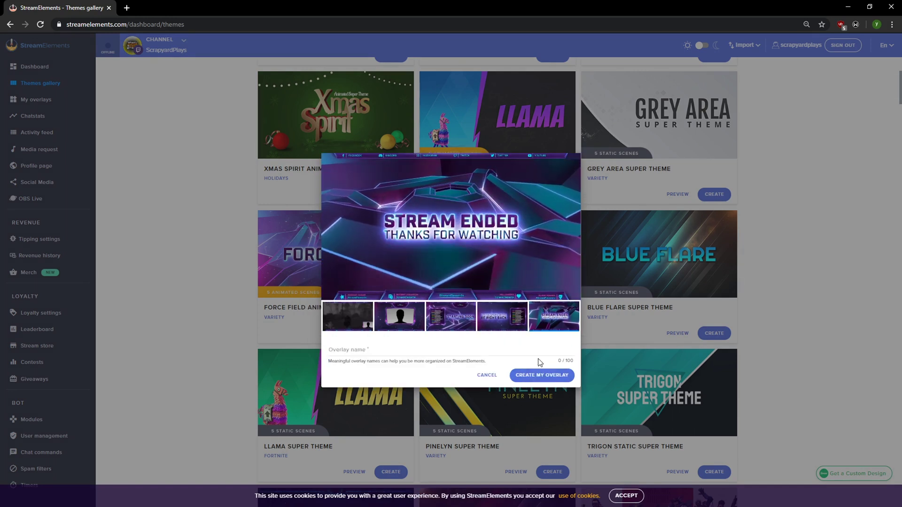
{"action": "type", "text": "my ov"}
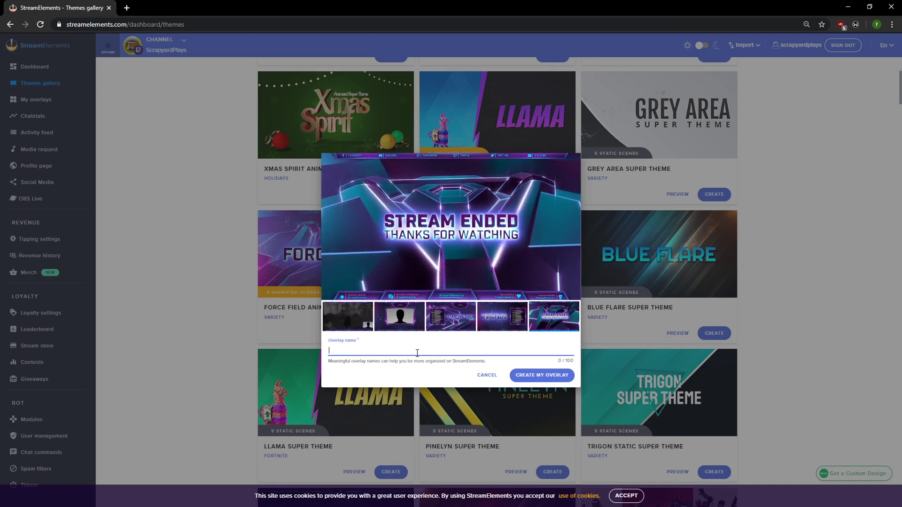
{"action": "type", "text": "erlay"}
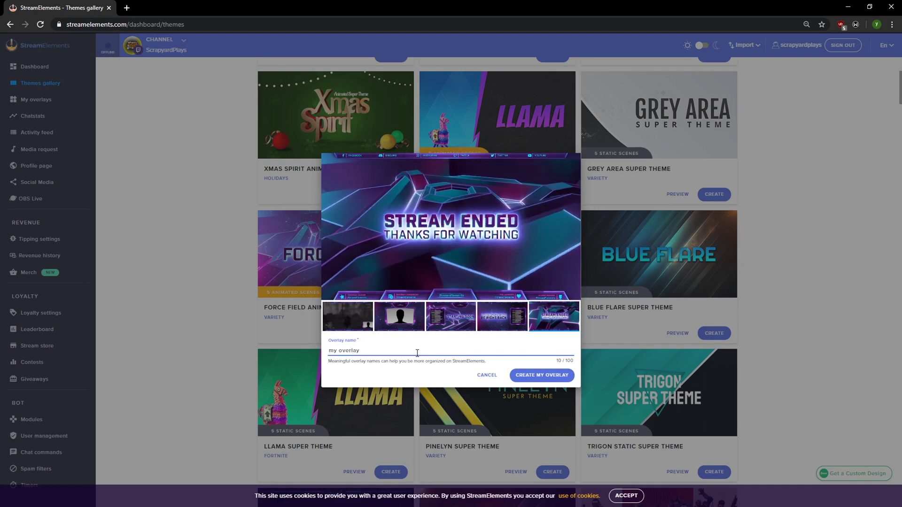
{"action": "mouse_move", "coordinate": [520, 290]}
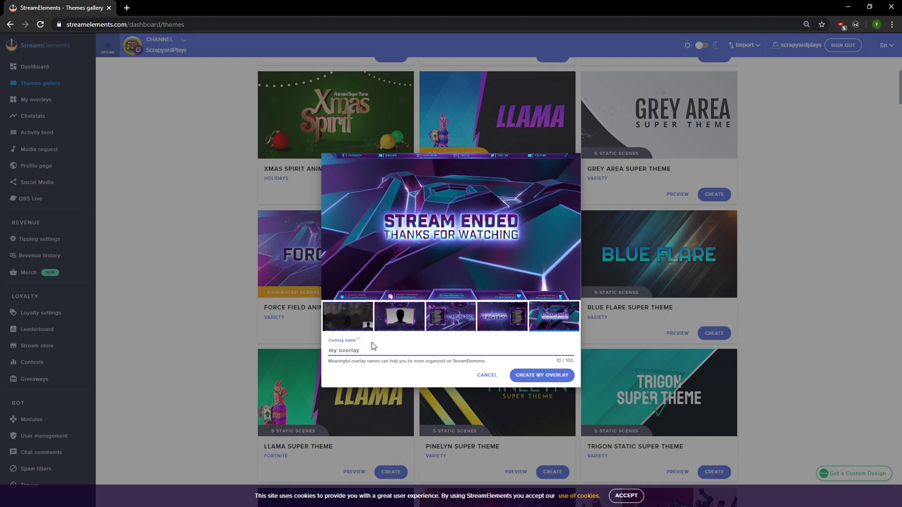
{"action": "left_click", "coordinate": [542, 377]}
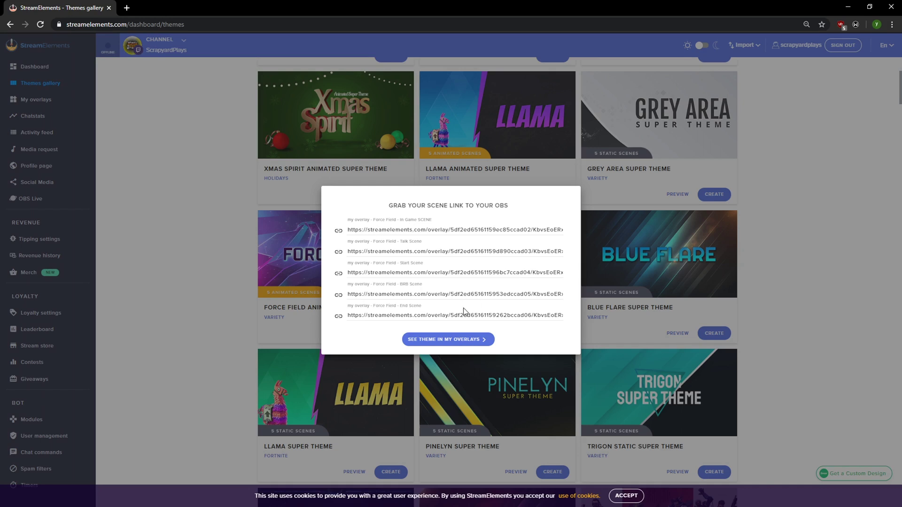
Step: Open 'my overlay' from My Overlays at full page zoom and select its animated background video widget
{"action": "left_click", "coordinate": [439, 339]}
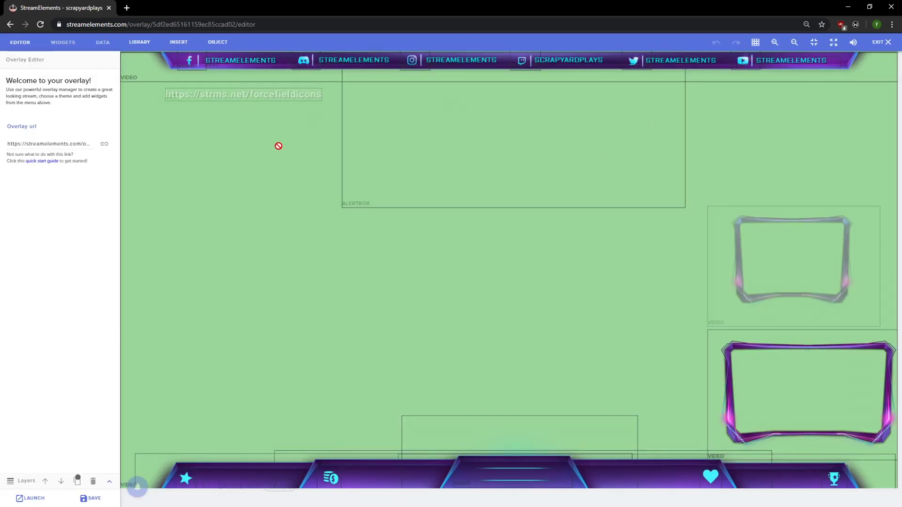
{"action": "key", "text": "ctrl+0"}
{"action": "left_click", "coordinate": [322, 272]}
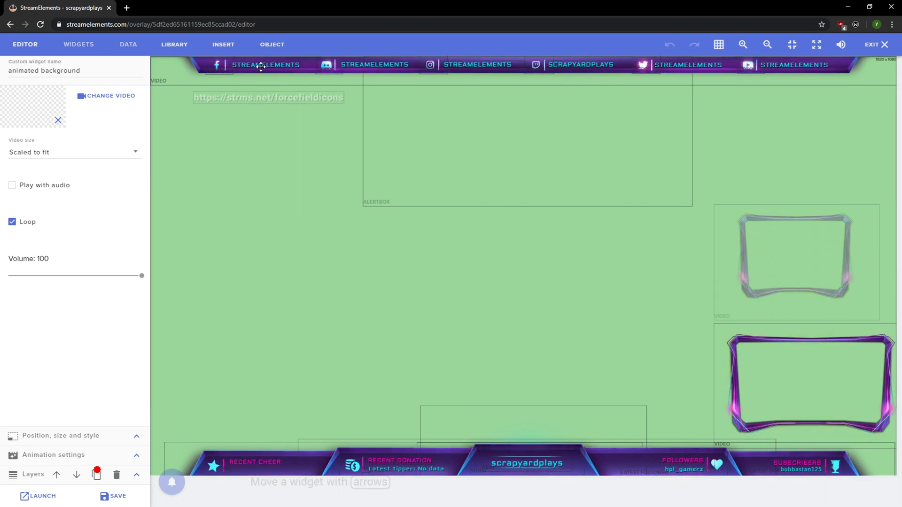
Step: Select the Facebook STREAMELEMENTS label widget and begin editing its message
{"action": "left_click", "coordinate": [262, 64]}
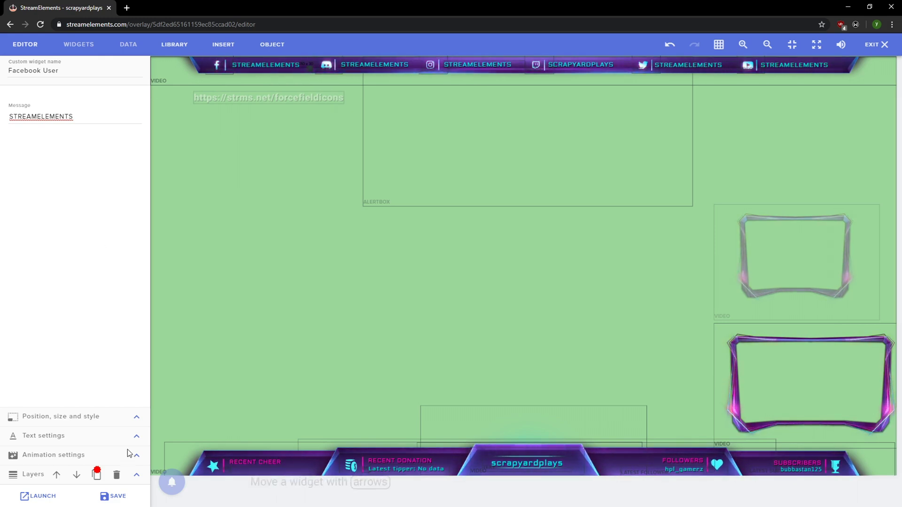
{"action": "left_click", "coordinate": [31, 113]}
Step: Replace the Facebook widget's STREAMELEMENTS message with the channel name
{"action": "key", "text": "ctrl+a"}
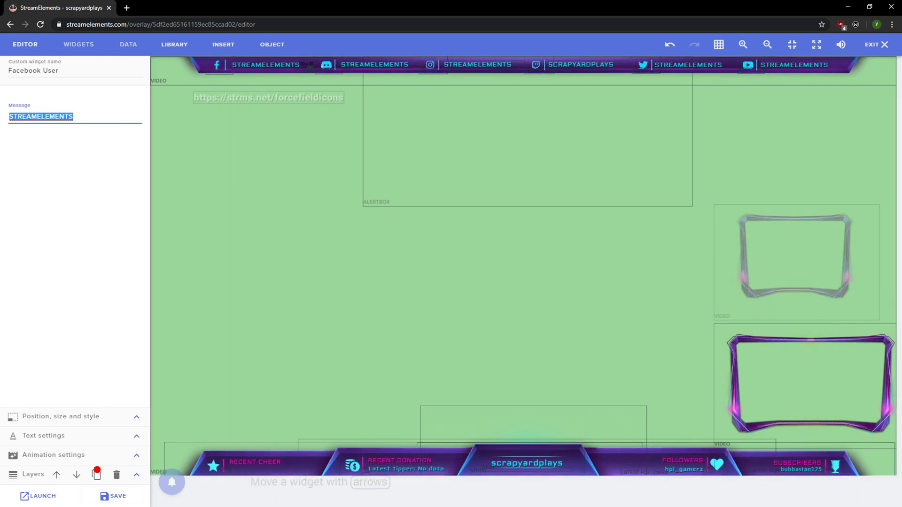
{"action": "type", "text": "Scrapy"}
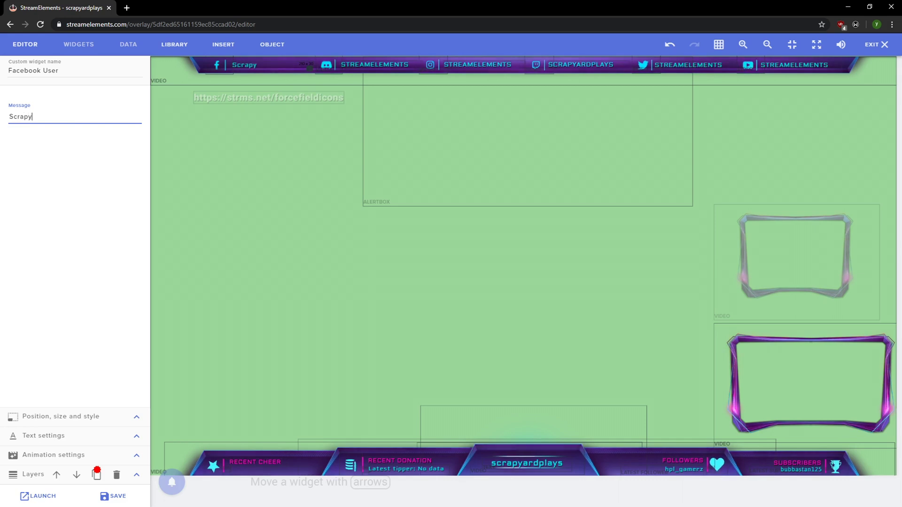
{"action": "type", "text": "ardPlays"}
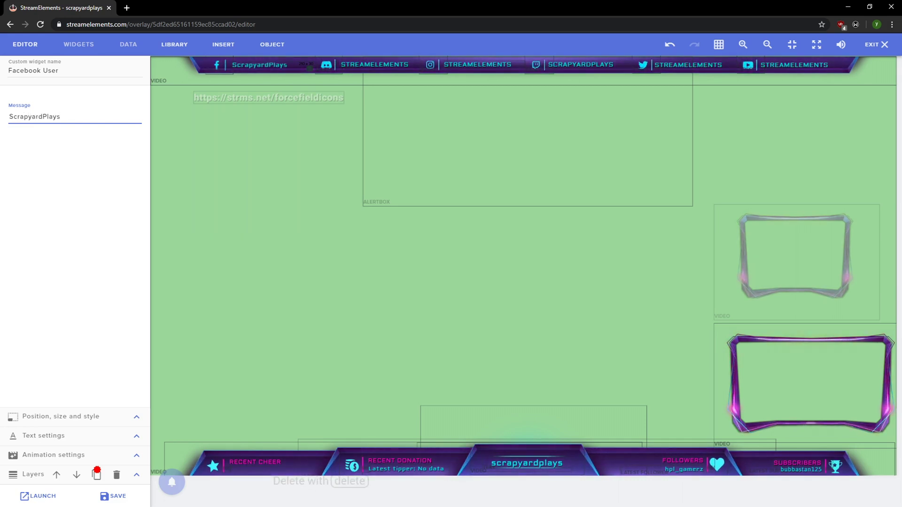
{"action": "left_click", "coordinate": [244, 65]}
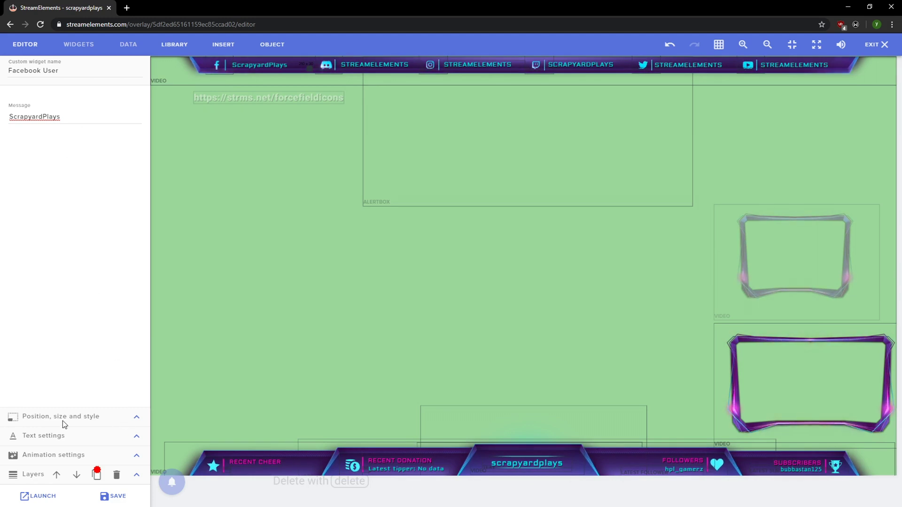
{"action": "left_click", "coordinate": [135, 418]}
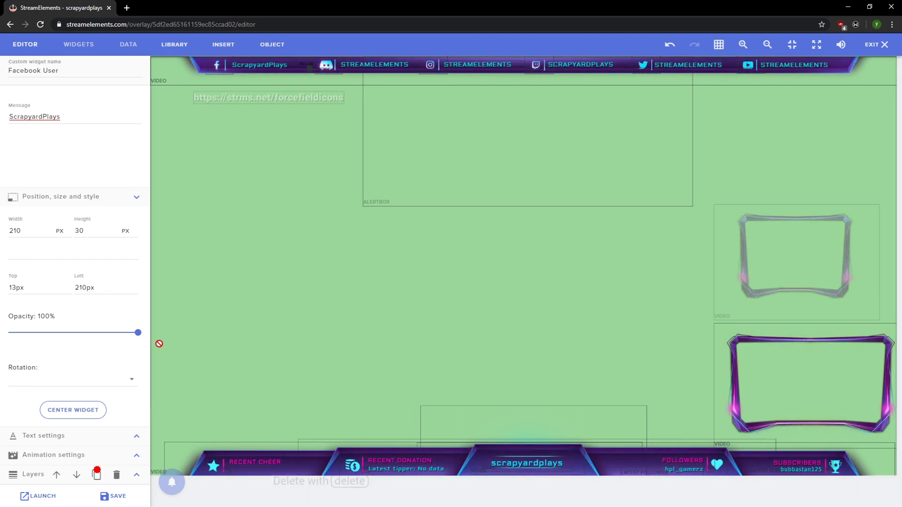
Step: Review the Facebook widget's opacity and rotation options without changing them
{"action": "mouse_move", "coordinate": [143, 334]}
{"action": "left_mouse_down"}
{"action": "mouse_move", "coordinate": [45, 325]}
{"action": "mouse_move", "coordinate": [8, 332]}
{"action": "mouse_move", "coordinate": [140, 324]}
{"action": "left_mouse_up"}
{"action": "left_click", "coordinate": [131, 380]}
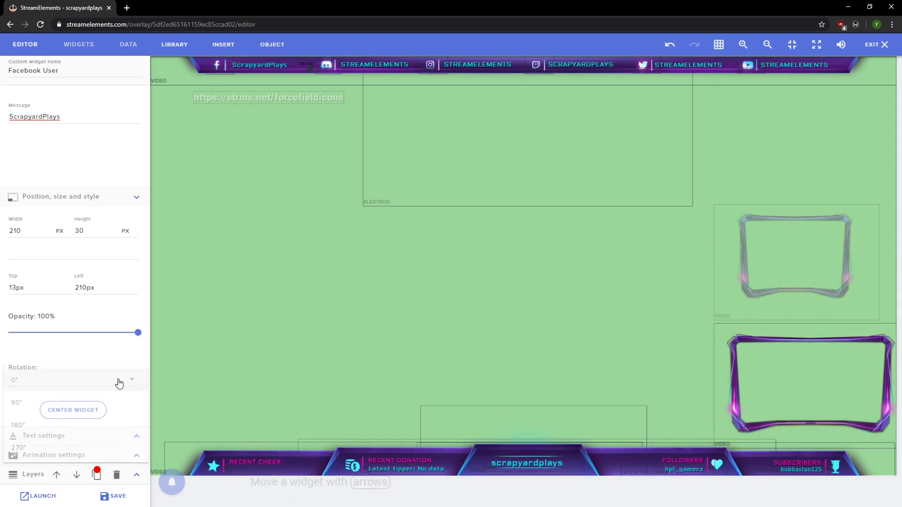
{"action": "left_click", "coordinate": [44, 365]}
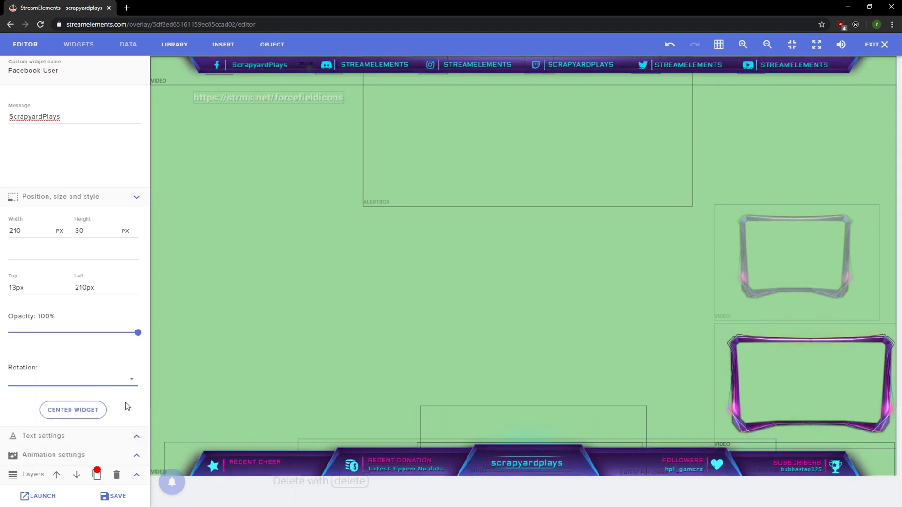
Step: Look through the text and animation settings, try the Enter animation list, and expand Layers
{"action": "left_click", "coordinate": [134, 436]}
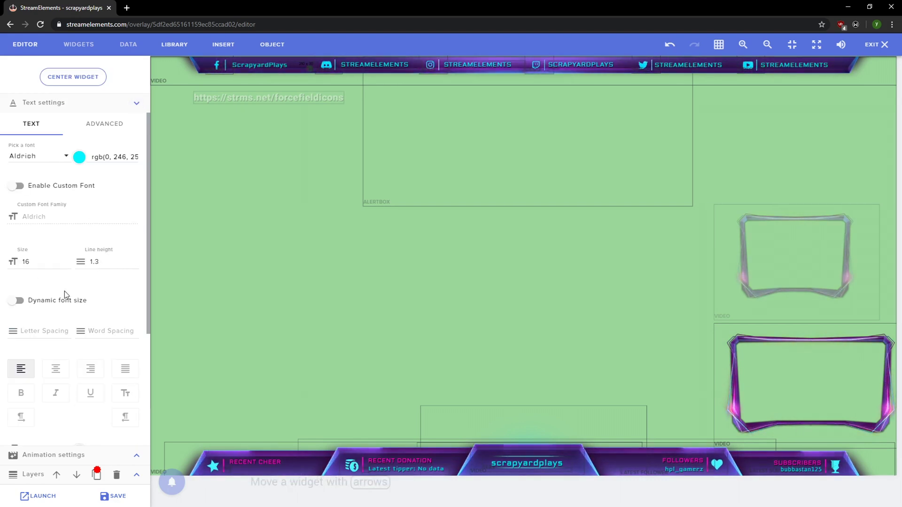
{"action": "scroll", "coordinate": [65, 294], "scroll_direction": "down", "scroll_amount": 4}
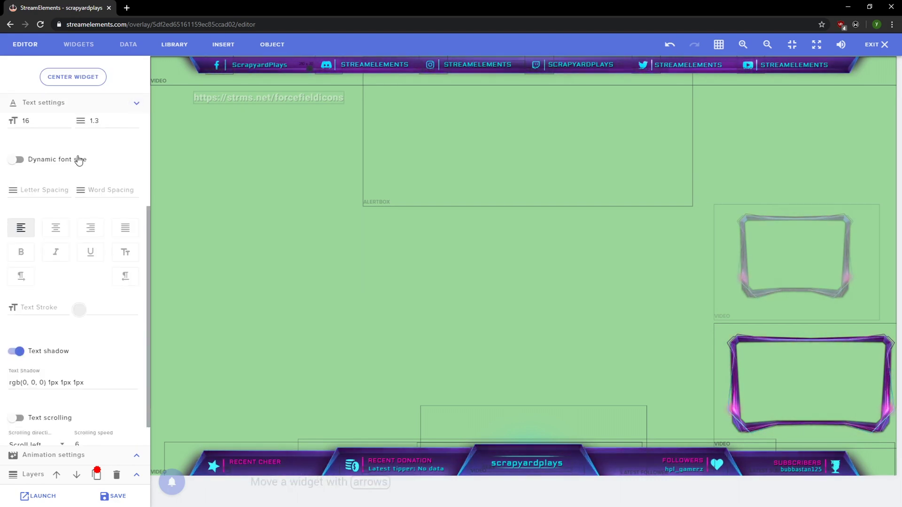
{"action": "left_click", "coordinate": [136, 459]}
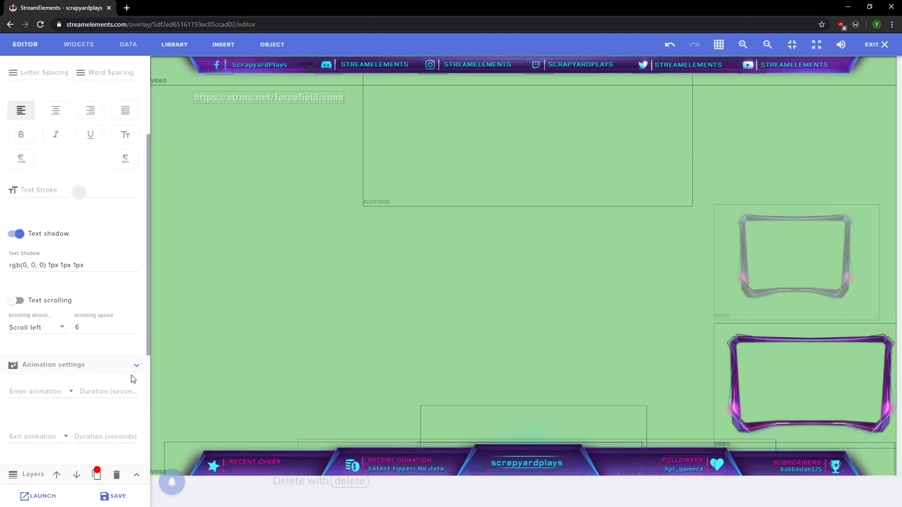
{"action": "left_click", "coordinate": [65, 395]}
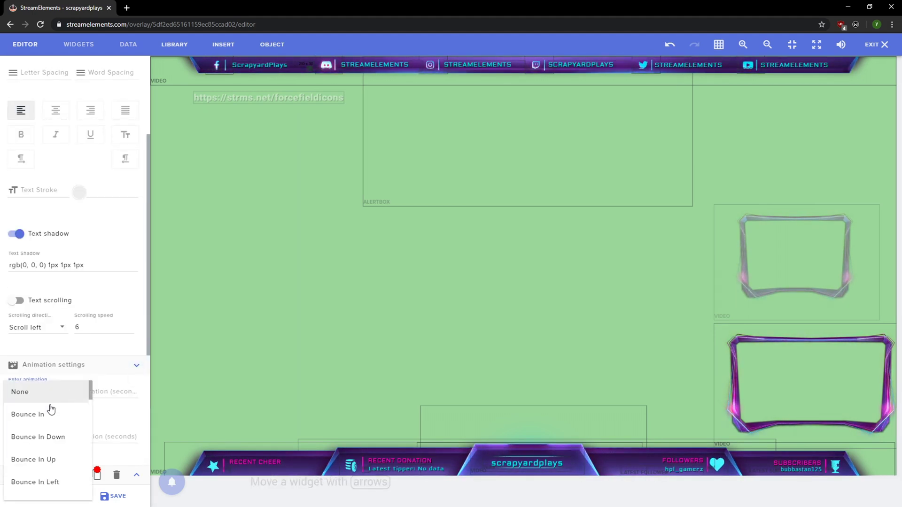
{"action": "left_click", "coordinate": [47, 438]}
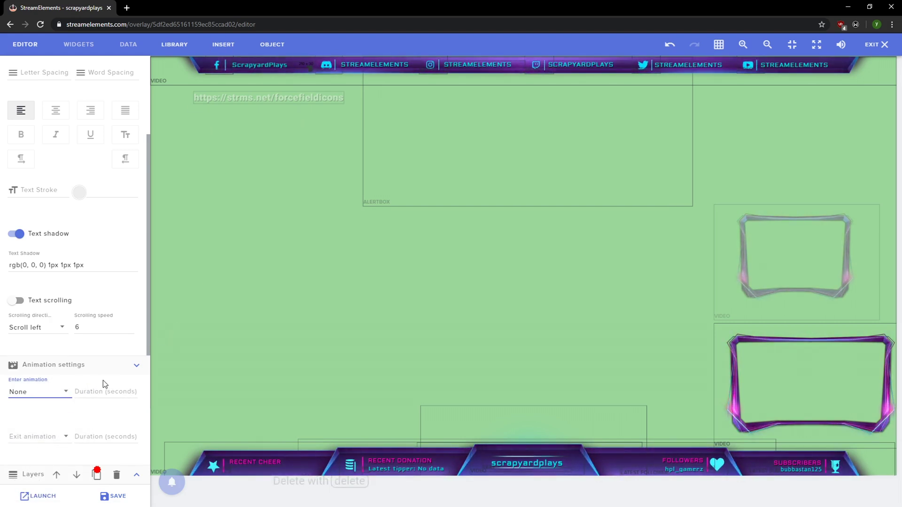
{"action": "left_click", "coordinate": [136, 475]}
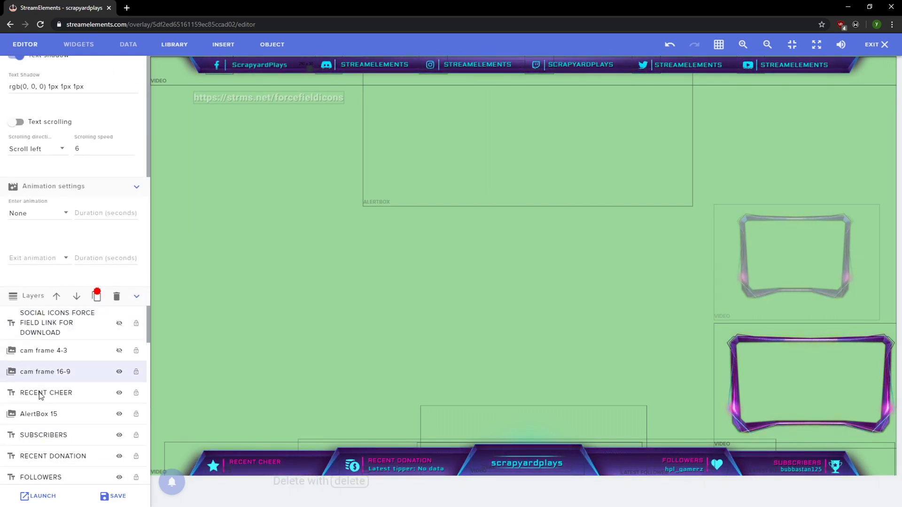
{"action": "scroll", "coordinate": [89, 368], "scroll_direction": "down", "scroll_amount": 2}
{"action": "scroll", "coordinate": [94, 363], "scroll_direction": "down", "scroll_amount": 12}
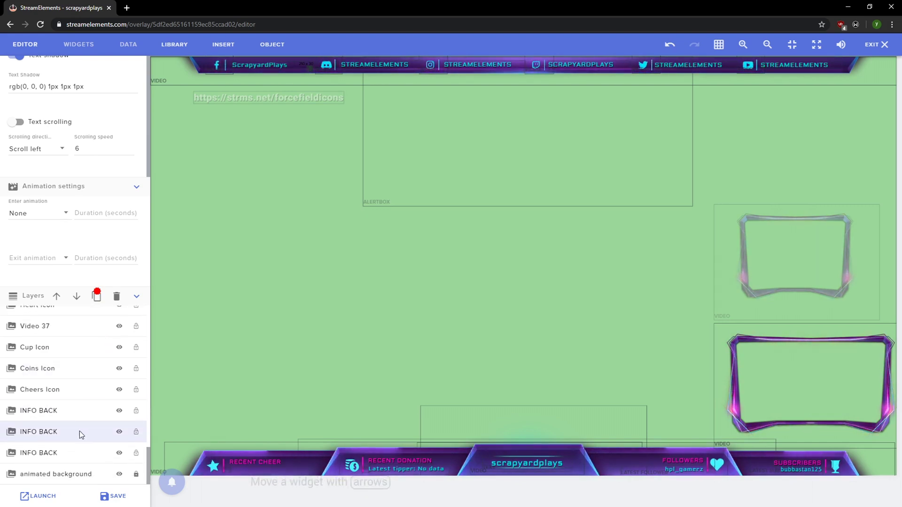
{"action": "scroll", "coordinate": [105, 431], "scroll_direction": "up", "scroll_amount": 1}
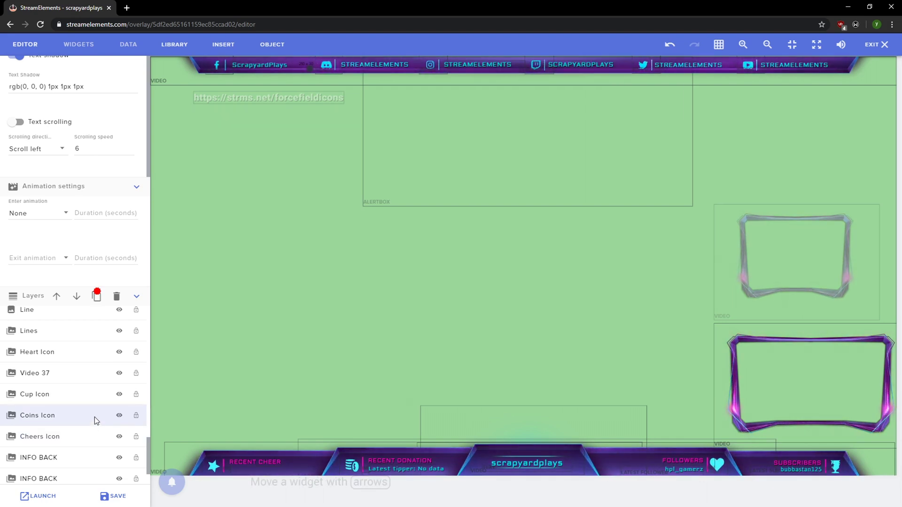
{"action": "scroll", "coordinate": [91, 437], "scroll_direction": "up", "scroll_amount": 5}
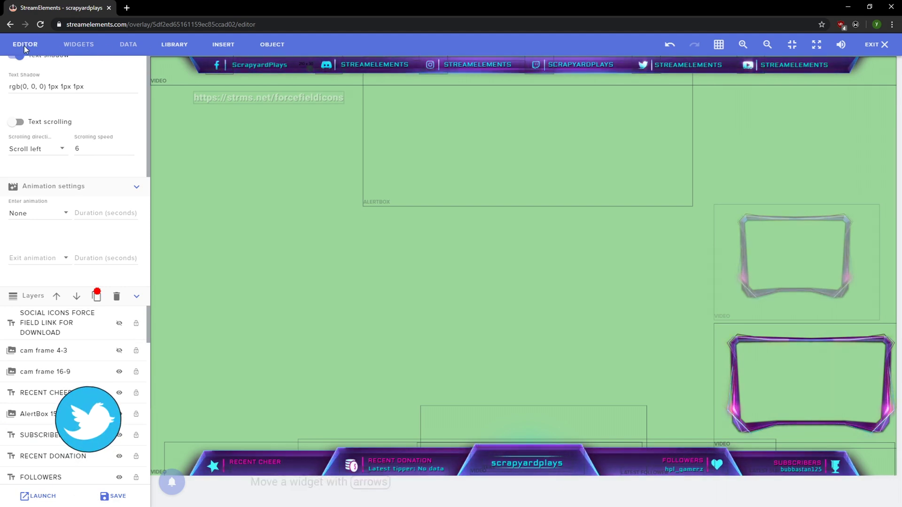
Step: Browse the Widgets list and the Labels tab of the Data section
{"action": "left_click", "coordinate": [74, 44]}
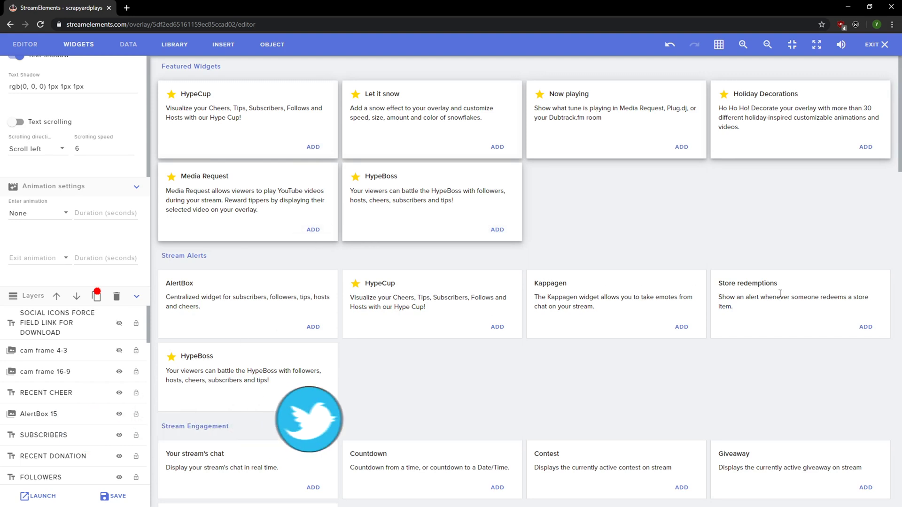
{"action": "scroll", "coordinate": [388, 332], "scroll_direction": "down", "scroll_amount": 1}
{"action": "left_click", "coordinate": [127, 46]}
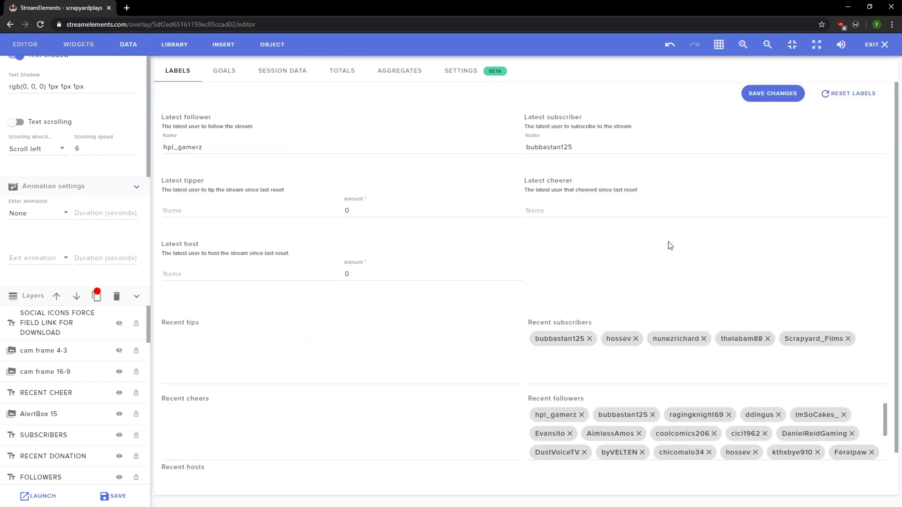
{"action": "scroll", "coordinate": [465, 254], "scroll_direction": "down", "scroll_amount": 1}
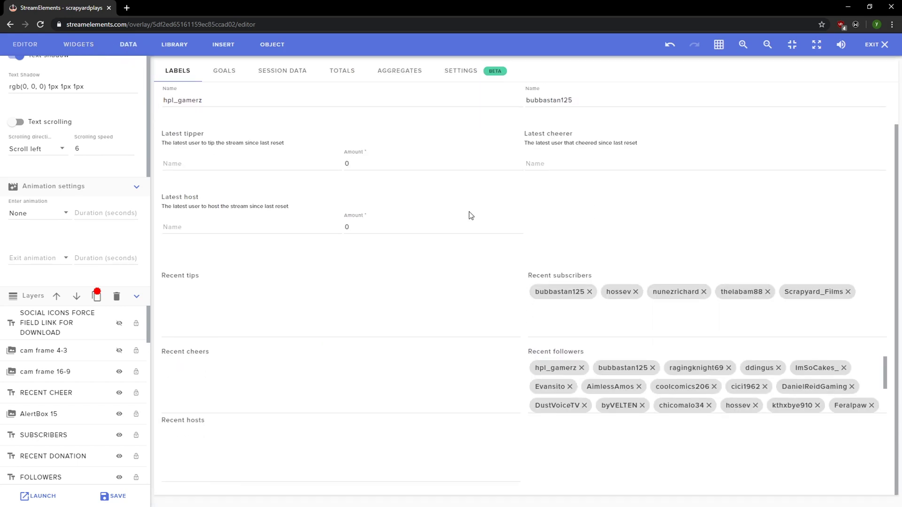
{"action": "scroll", "coordinate": [402, 259], "scroll_direction": "up", "scroll_amount": 1}
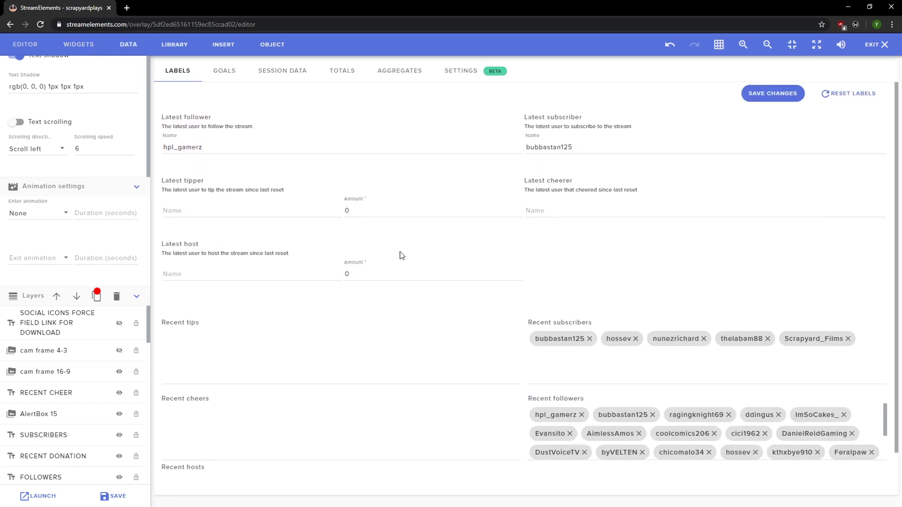
Step: View the Goals, Session Data, Totals, Aggregates and Settings data tabs, then the empty media Library
{"action": "left_click", "coordinate": [230, 73]}
{"action": "left_click", "coordinate": [282, 71]}
{"action": "left_click", "coordinate": [342, 70]}
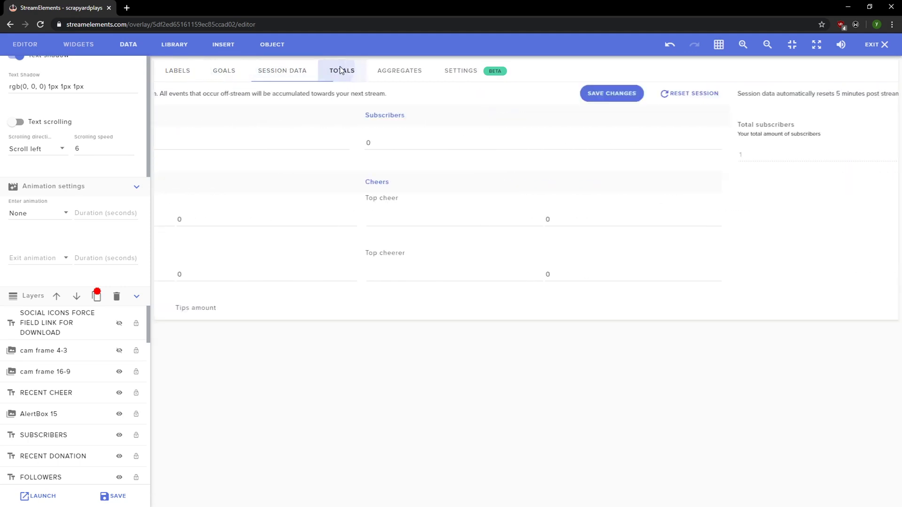
{"action": "left_click", "coordinate": [405, 71]}
{"action": "left_click", "coordinate": [456, 72]}
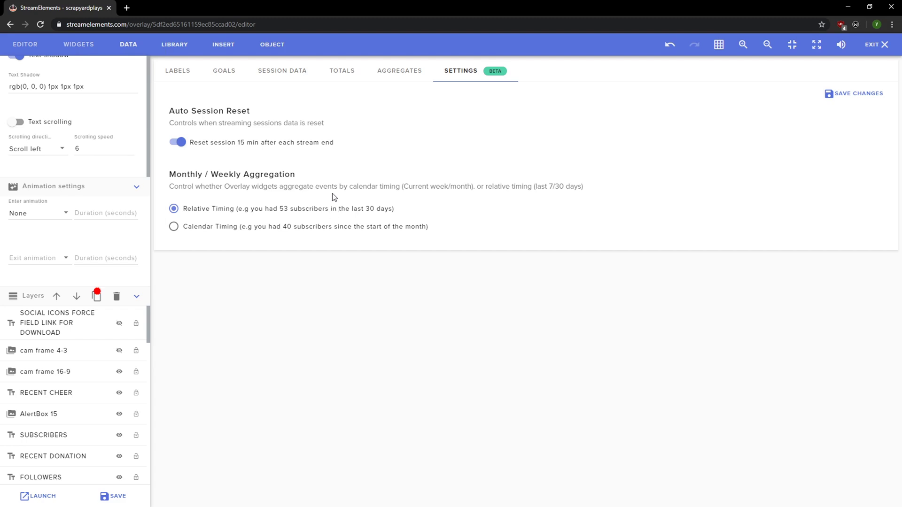
{"action": "left_click", "coordinate": [175, 45]}
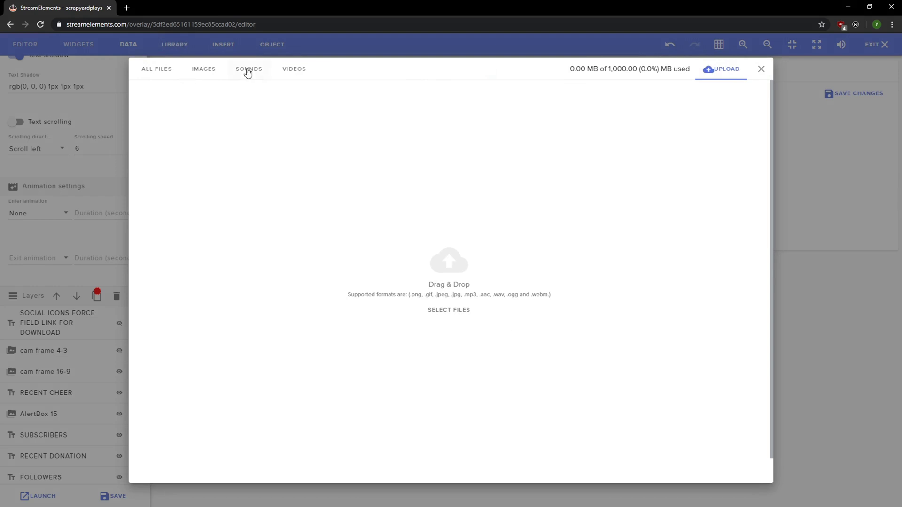
Step: Close the media library, glance at the INSERT and OBJECT menus, and return to the editor canvas
{"action": "left_click", "coordinate": [761, 69]}
{"action": "left_click", "coordinate": [223, 44]}
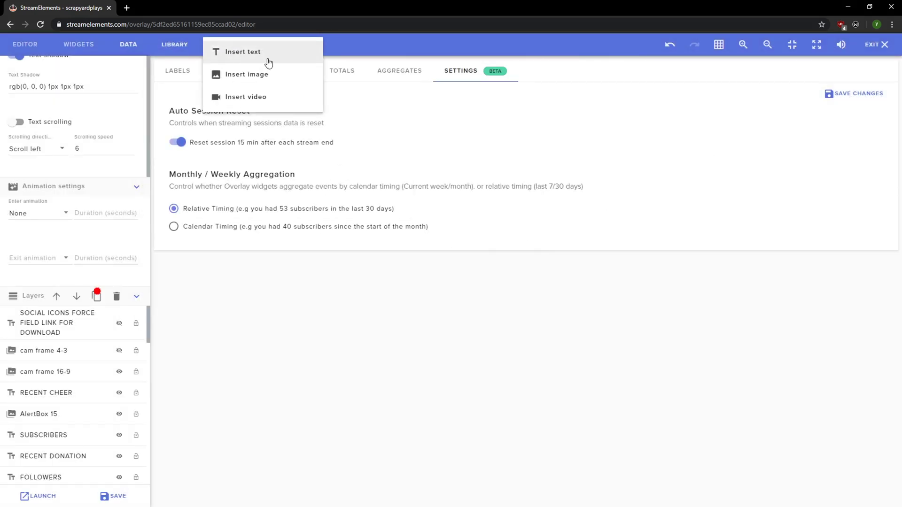
{"action": "left_click", "coordinate": [276, 44]}
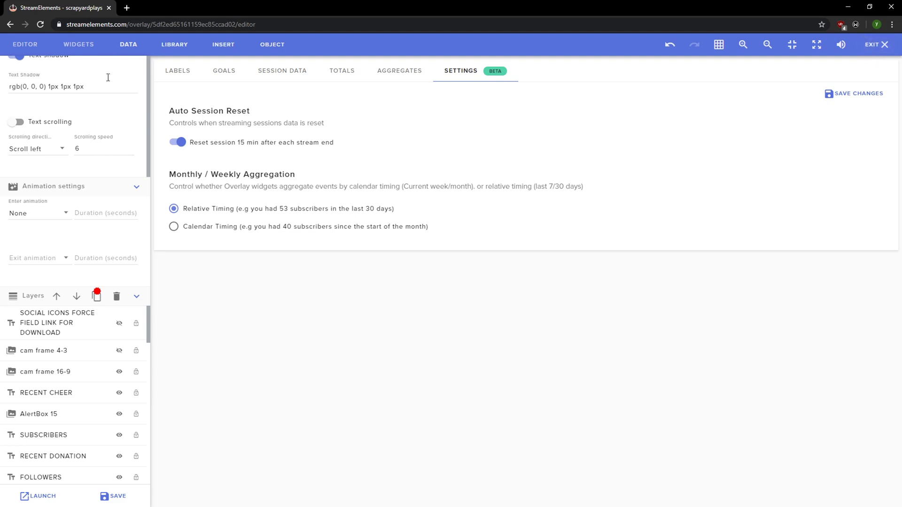
{"action": "left_click", "coordinate": [24, 44]}
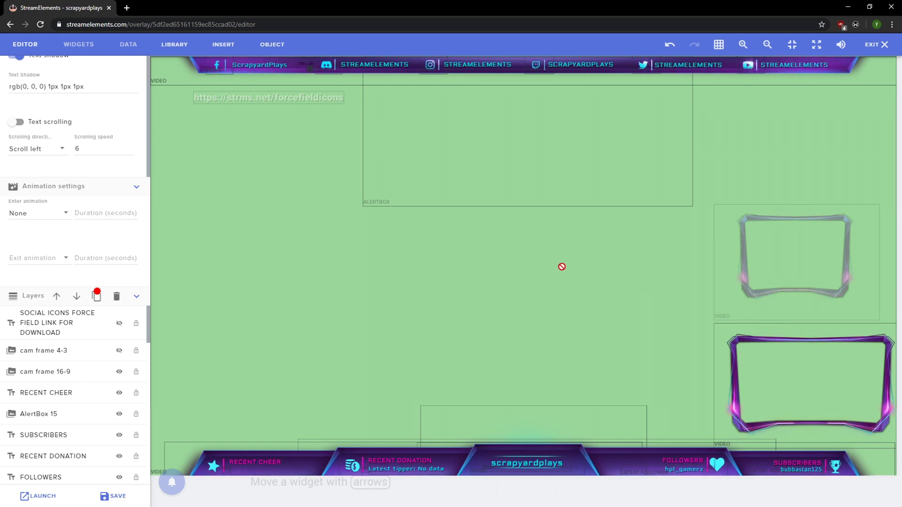
Step: Save the overlay, copy its launch link to the clipboard, and minimize Chrome
{"action": "left_click", "coordinate": [114, 497]}
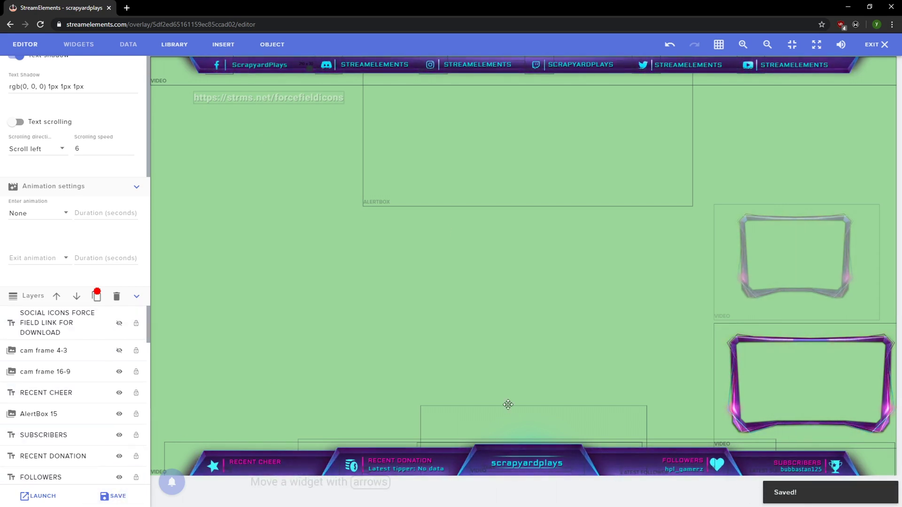
{"action": "left_click", "coordinate": [45, 497]}
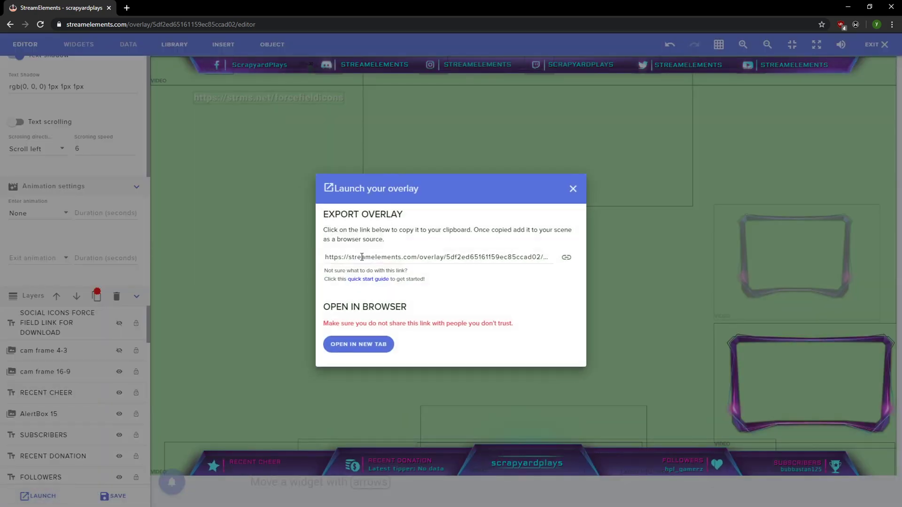
{"action": "left_click", "coordinate": [505, 261]}
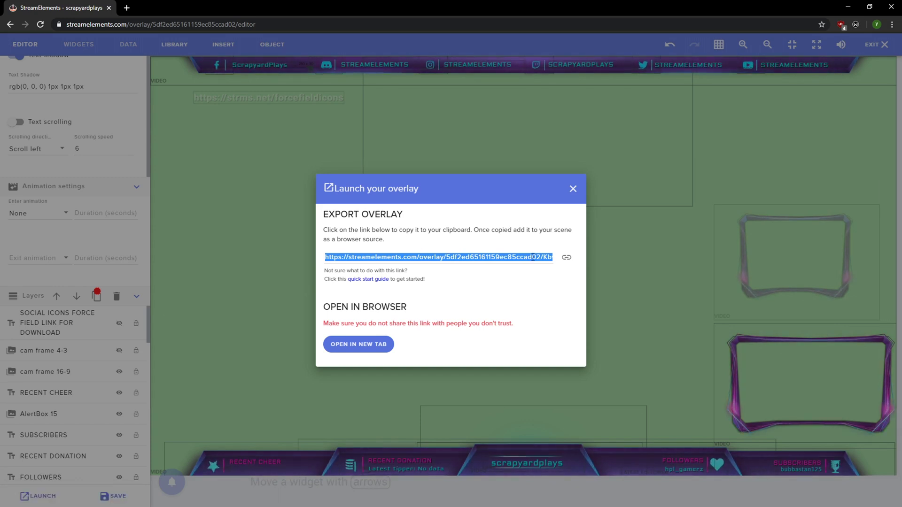
{"action": "left_click", "coordinate": [848, 8]}
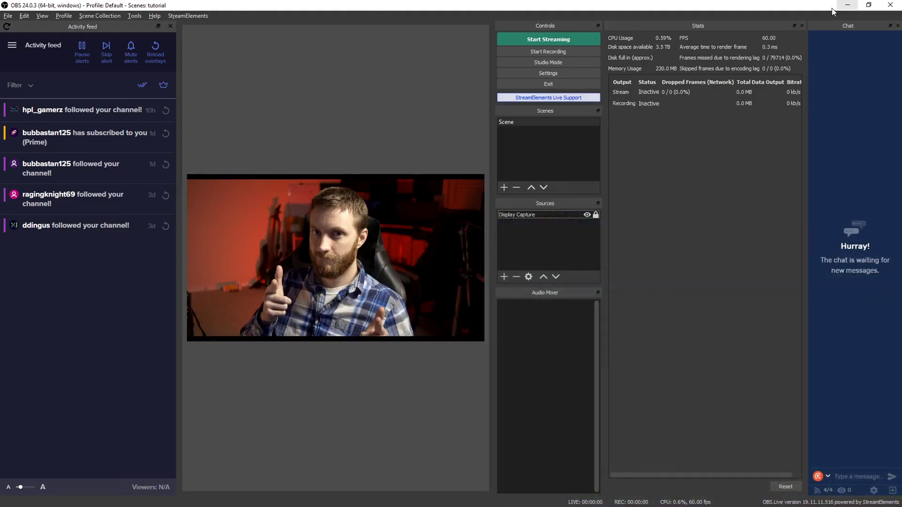
Step: Add a browser source named Overlay with the copied overlay link as its URL
{"action": "right_click", "coordinate": [513, 226]}
{"action": "mouse_move", "coordinate": [525, 234]}
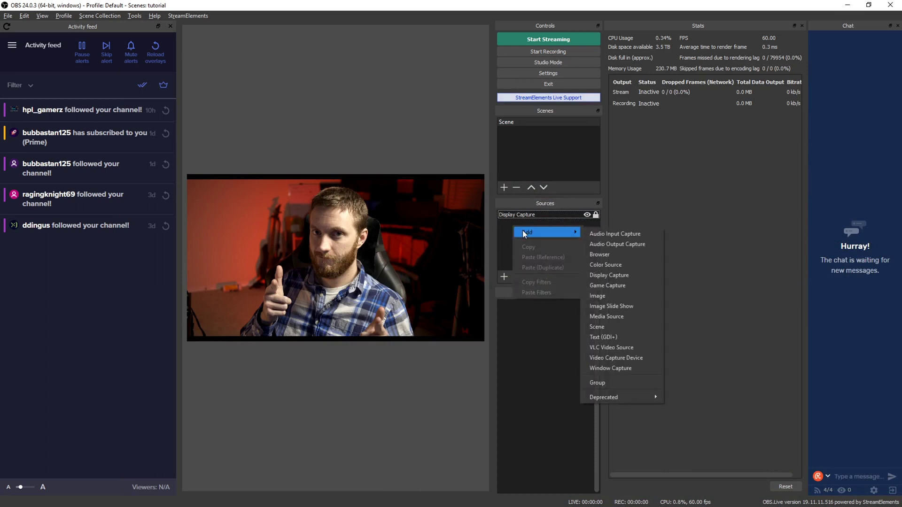
{"action": "left_click", "coordinate": [616, 255]}
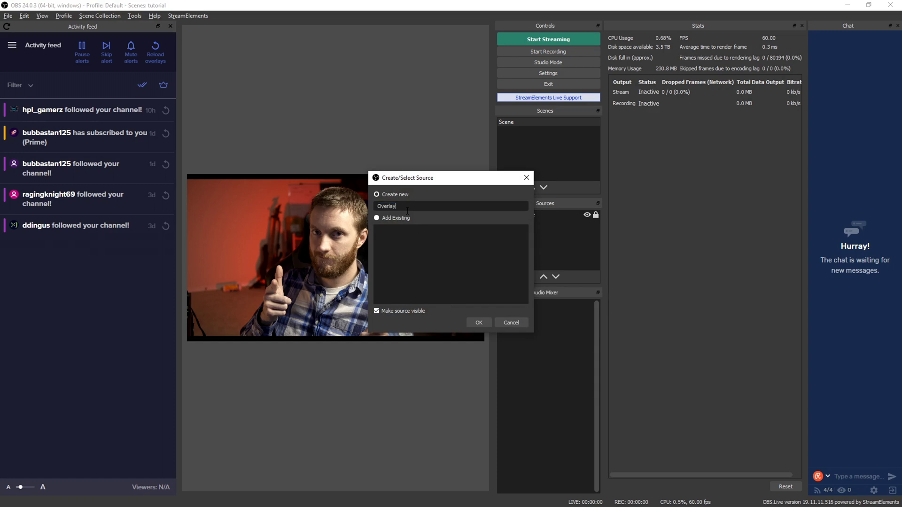
{"action": "left_click", "coordinate": [483, 324]}
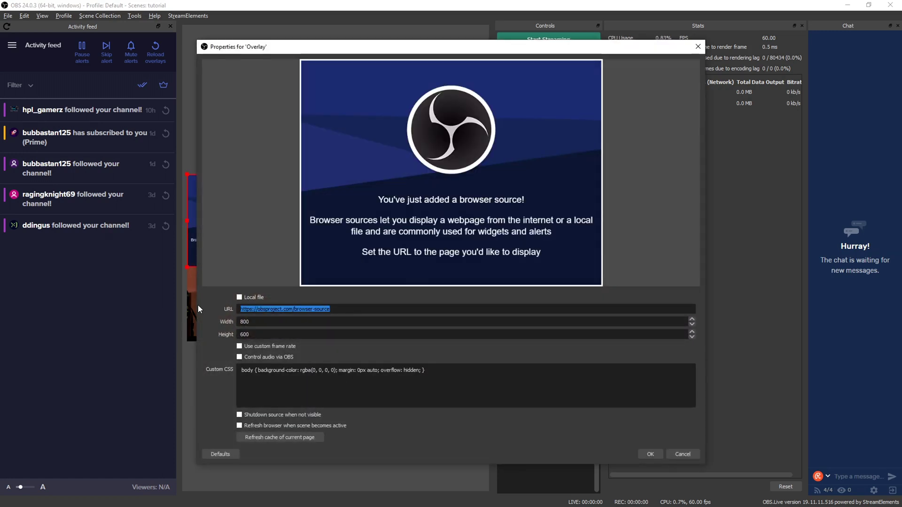
{"action": "key", "text": "ctrl+v"}
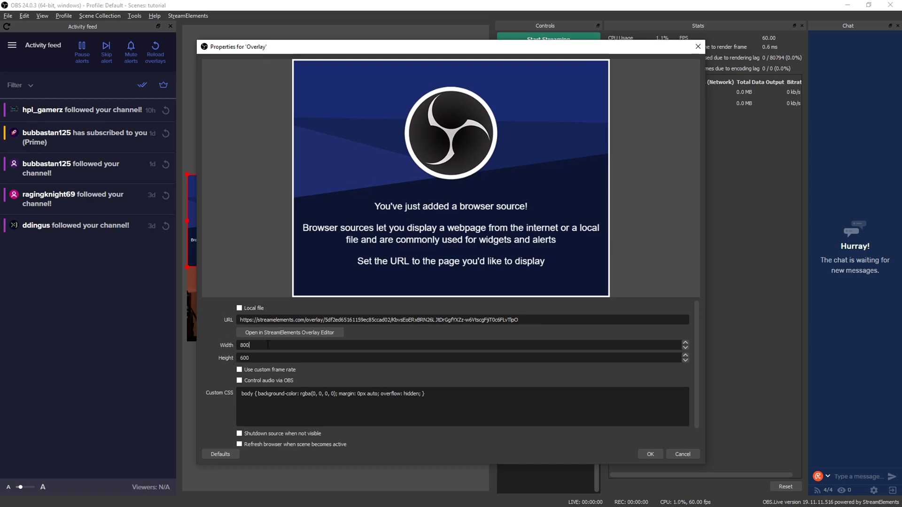
Step: Set the browser source to 1920x1080, clear its custom CSS, and confirm
{"action": "type", "text": "1920"}
{"action": "key", "text": "Tab"}
{"action": "type", "text": "1080"}
{"action": "left_click_drag", "start_coordinate": [322, 392], "coordinate": [241, 393]}
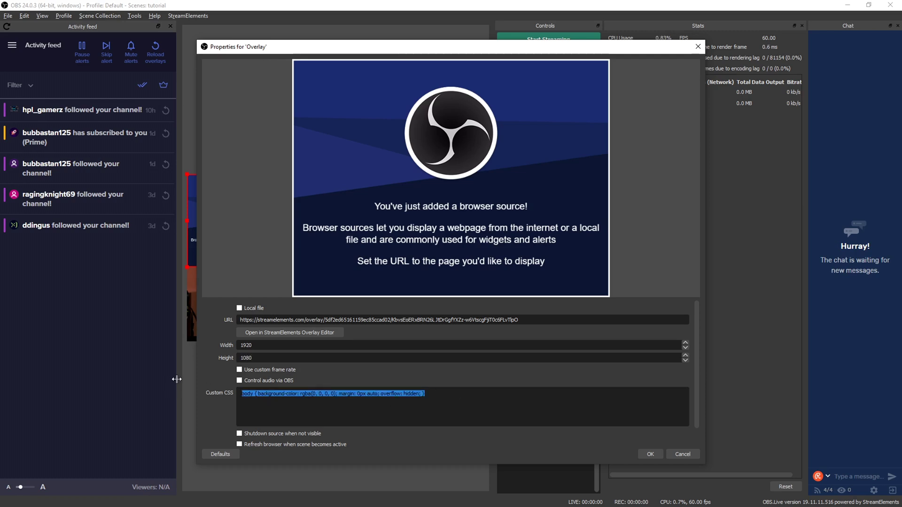
{"action": "key", "text": "BackSpace"}
{"action": "scroll", "coordinate": [540, 394], "scroll_direction": "down", "scroll_amount": 1}
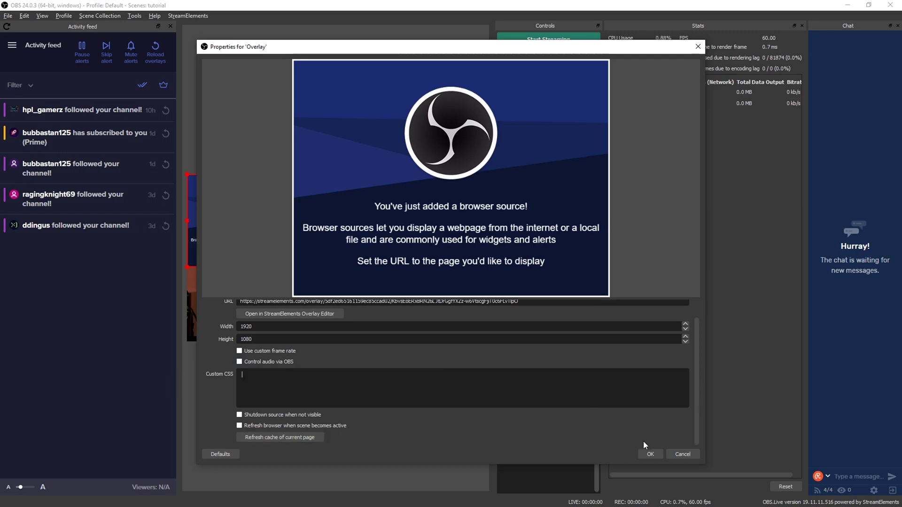
{"action": "left_click", "coordinate": [650, 454]}
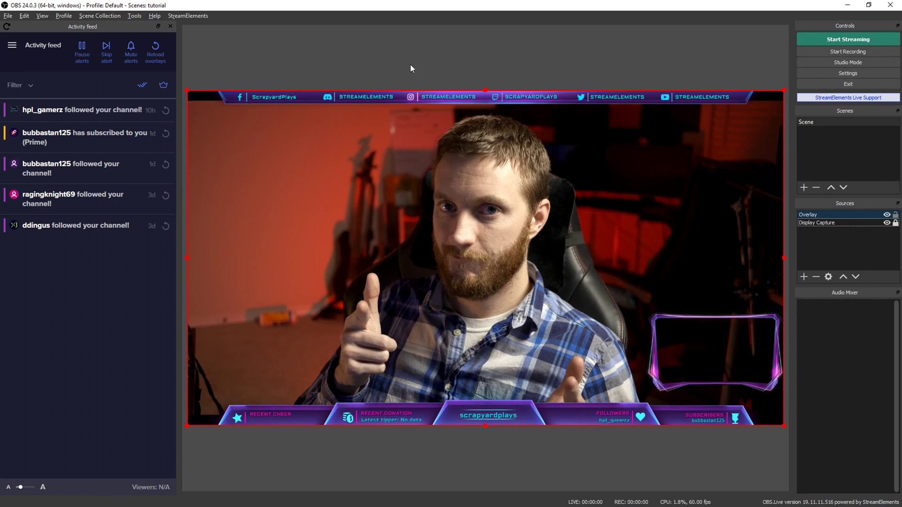
Step: Nudge the Overlay source in the OBS preview, then drag cam frame 16-9 toward the canvas centre
{"action": "left_click", "coordinate": [369, 403]}
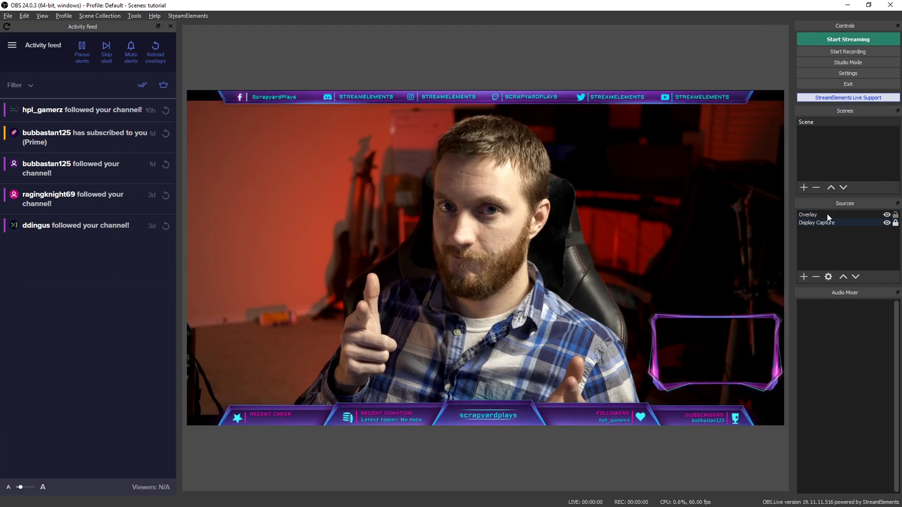
{"action": "left_click", "coordinate": [505, 247]}
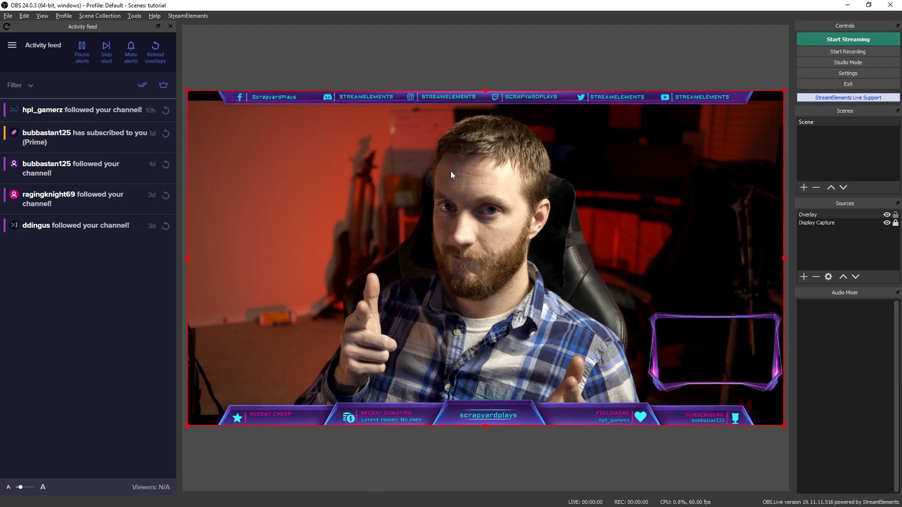
{"action": "left_click_drag", "start_coordinate": [545, 268], "coordinate": [536, 268]}
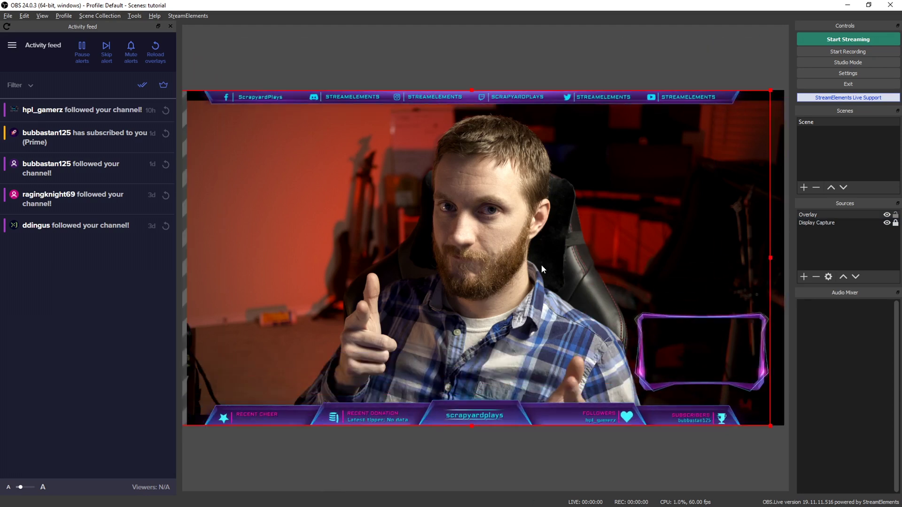
{"action": "mouse_move", "coordinate": [542, 265]}
{"action": "left_mouse_down"}
{"action": "mouse_move", "coordinate": [595, 255]}
{"action": "mouse_move", "coordinate": [557, 266]}
{"action": "mouse_move", "coordinate": [552, 258]}
{"action": "mouse_move", "coordinate": [553, 270]}
{"action": "left_mouse_up"}
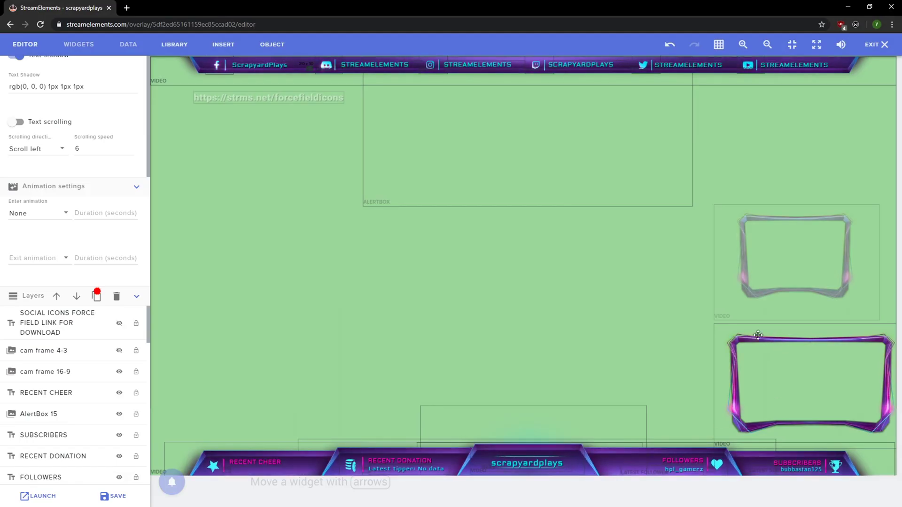
{"action": "left_click_drag", "start_coordinate": [775, 343], "coordinate": [471, 226]}
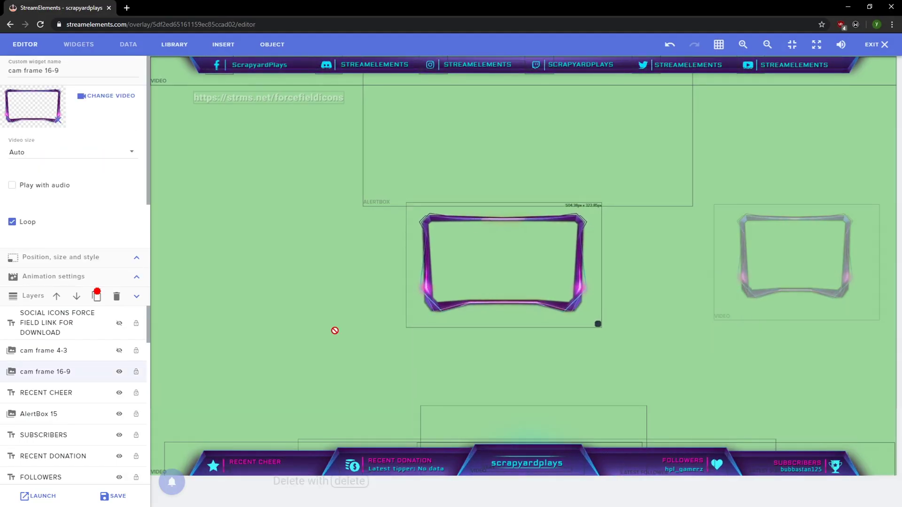
Step: Save the overlay with cam frame 16-9 in its new central position
{"action": "left_click", "coordinate": [118, 496]}
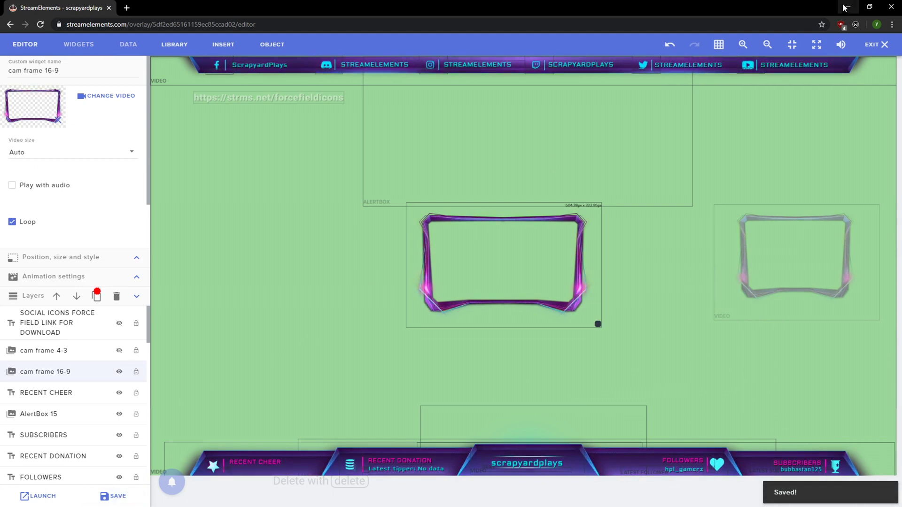